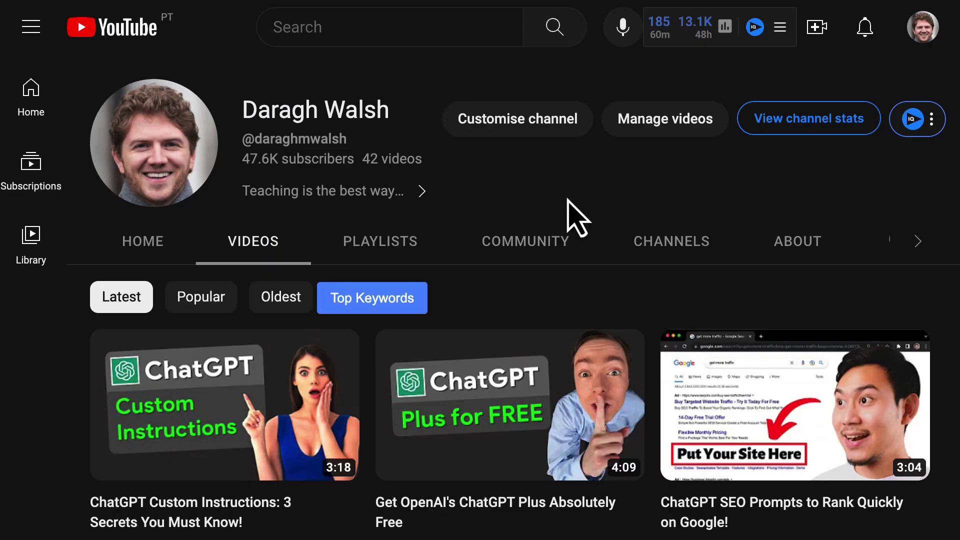
# - Scroll down through the channel's grid of ChatGPT videos
pyautogui.scroll(-3, 574, 217)
pyautogui.scroll(-5, 575, 216)
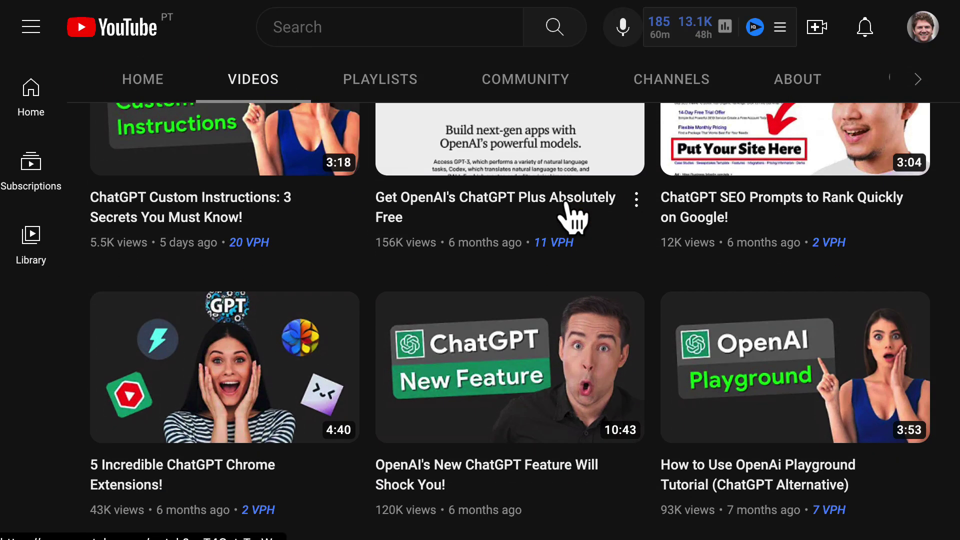
pyautogui.scroll(-3, 574, 217)
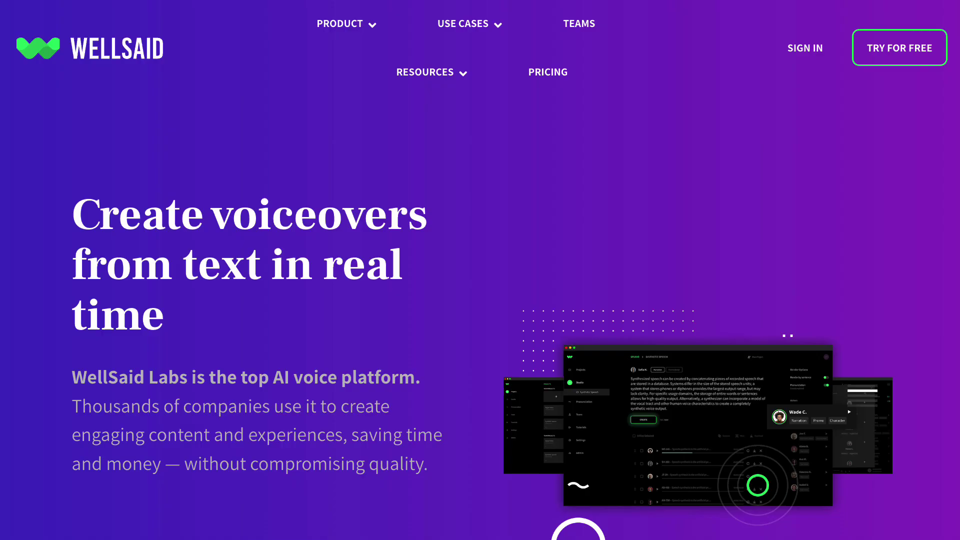
pyautogui.scroll(-3, 772, 145)
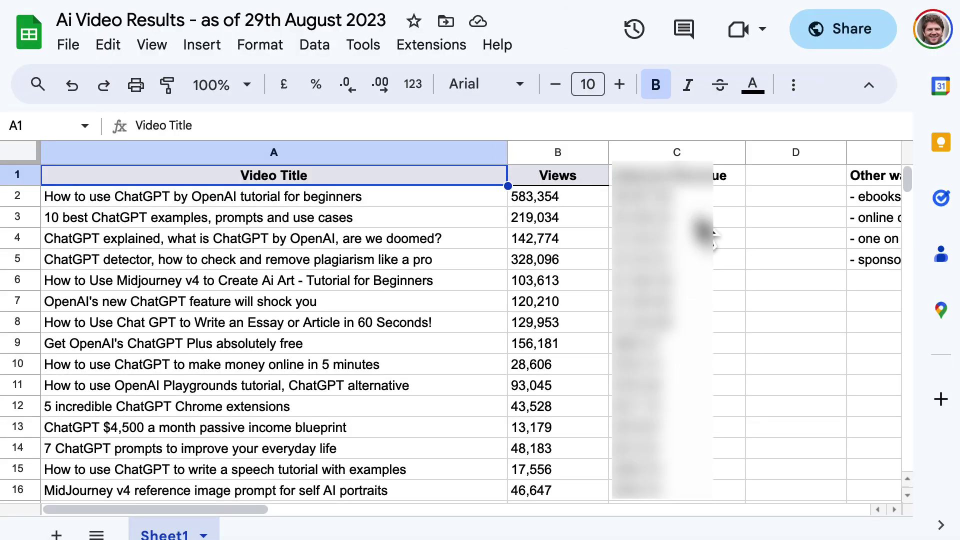
# - Check the B2 and B20 view counts, then select B2:B8 to read the 1,627,034 sum
pyautogui.click(573, 207)
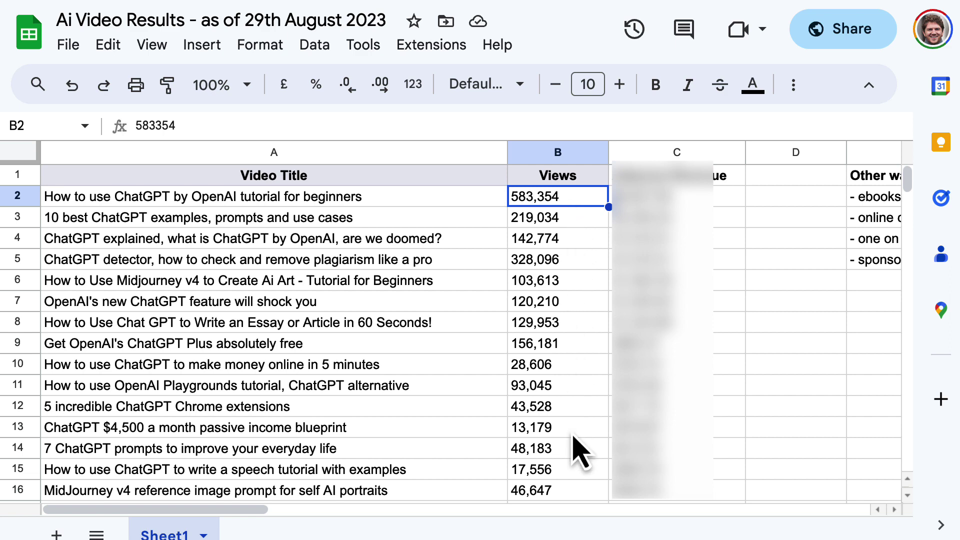
pyautogui.scroll(-5, 580, 452)
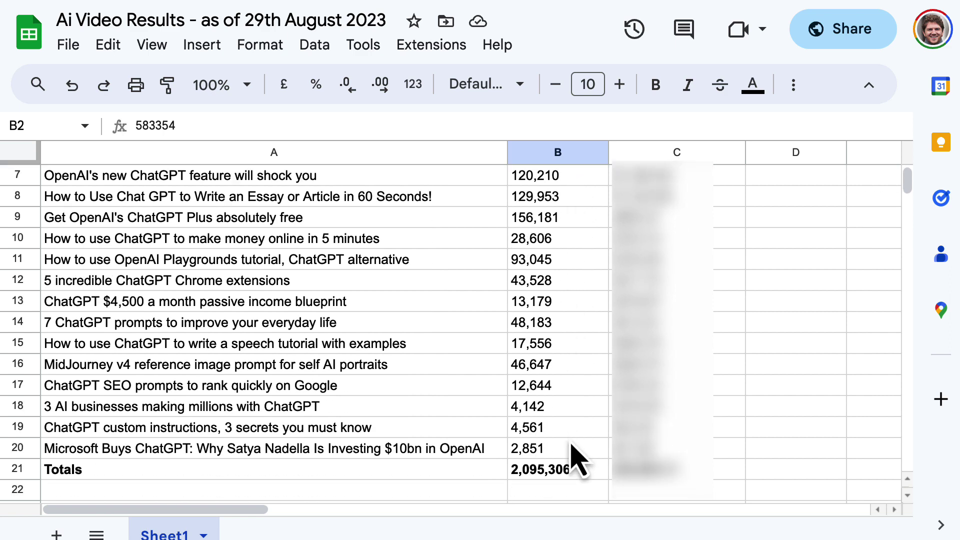
pyautogui.click(573, 450)
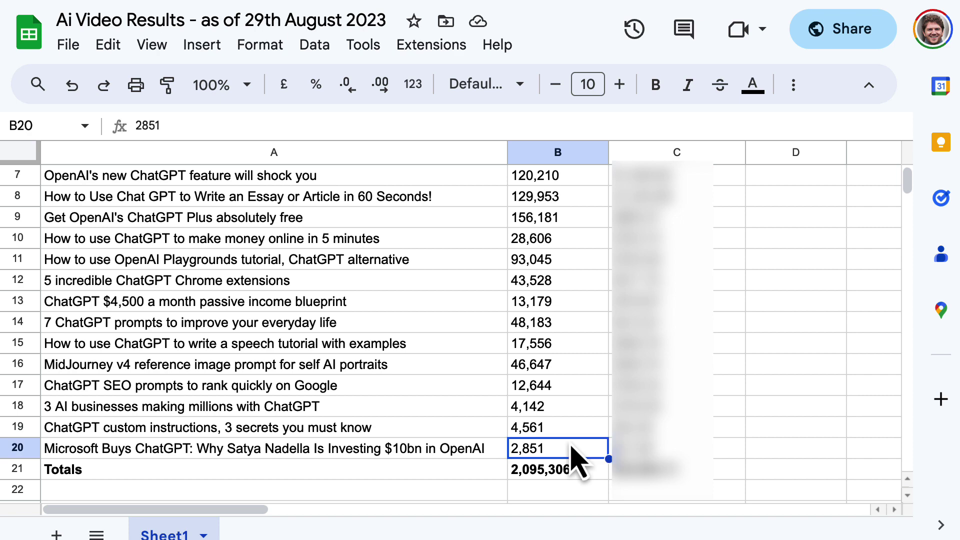
pyautogui.scroll(5, 575, 455)
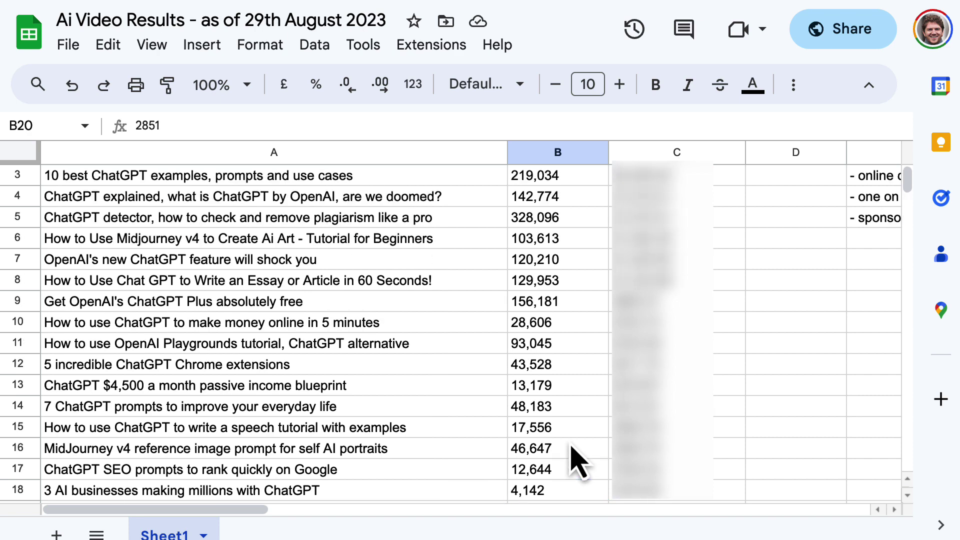
pyautogui.moveTo(557, 203); pyautogui.dragTo(564, 324)
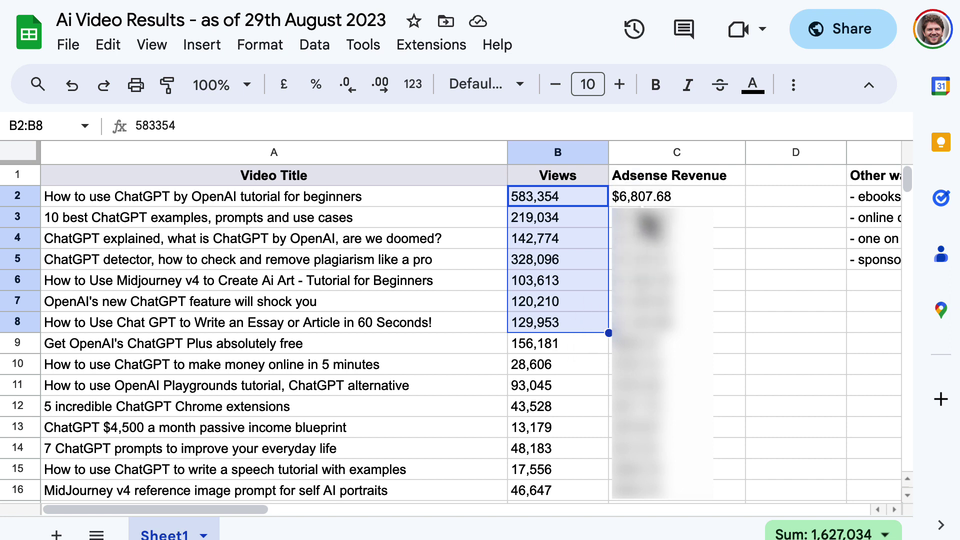
pyautogui.click(645, 203)
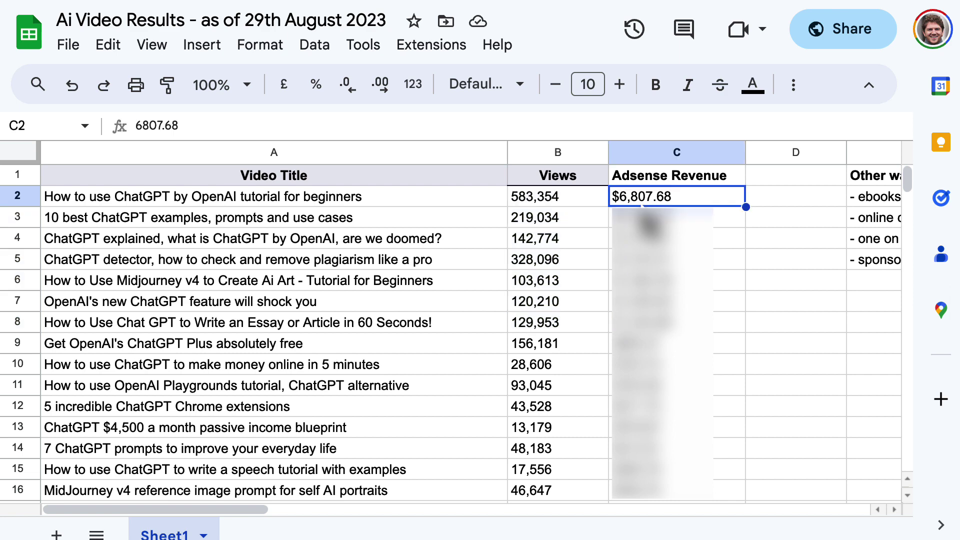
pyautogui.scroll(-2, 640, 350)
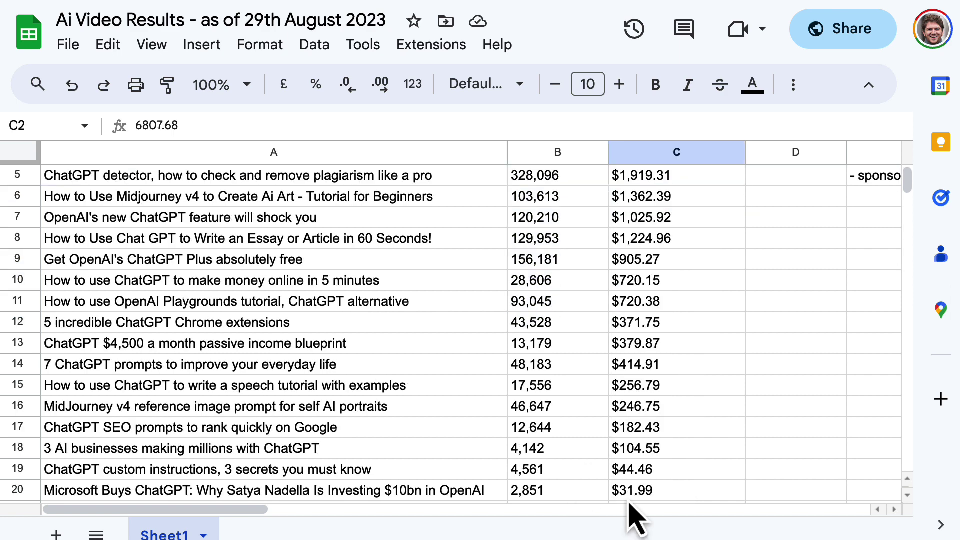
pyautogui.click(641, 495)
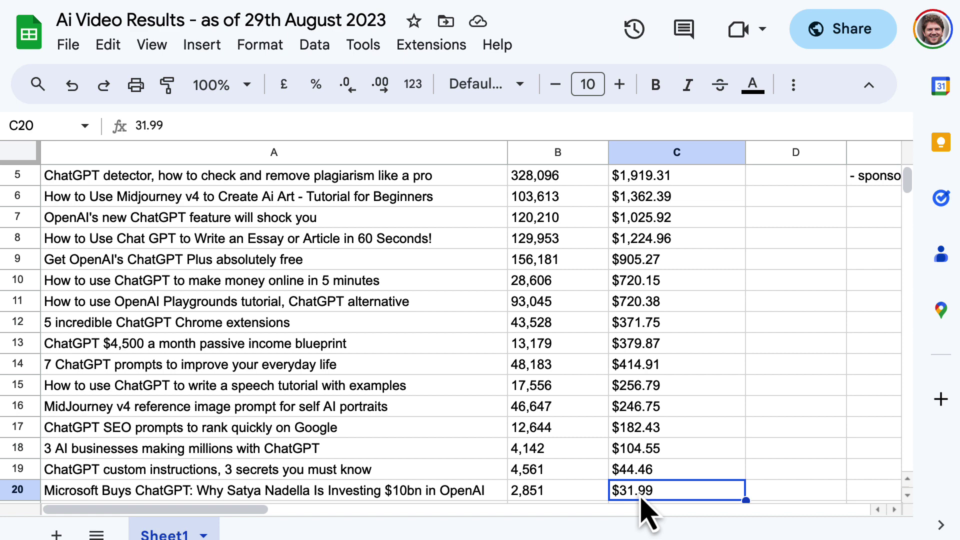
pyautogui.scroll(-1, 659, 459)
pyautogui.click(658, 473)
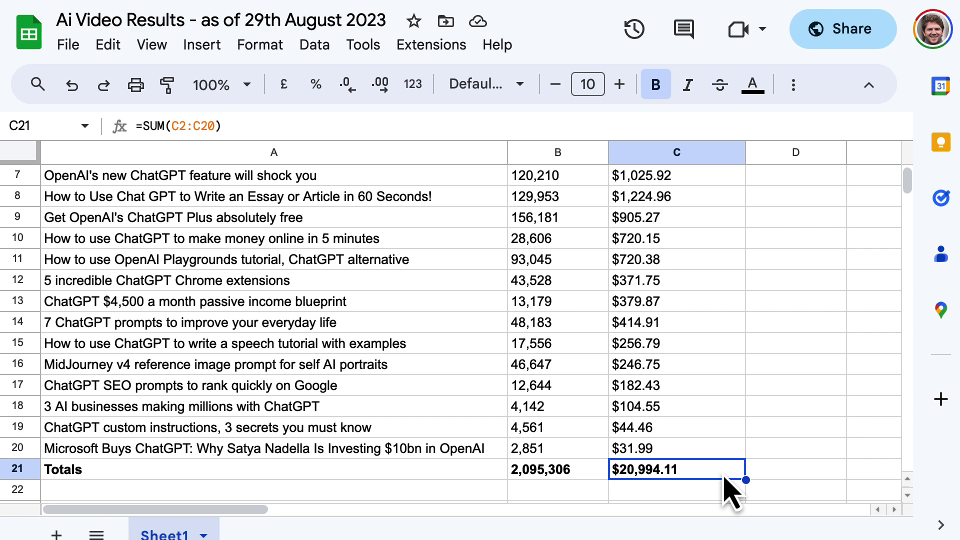
pyautogui.scroll(3, 730, 490)
pyautogui.hscroll(5, 730, 490)
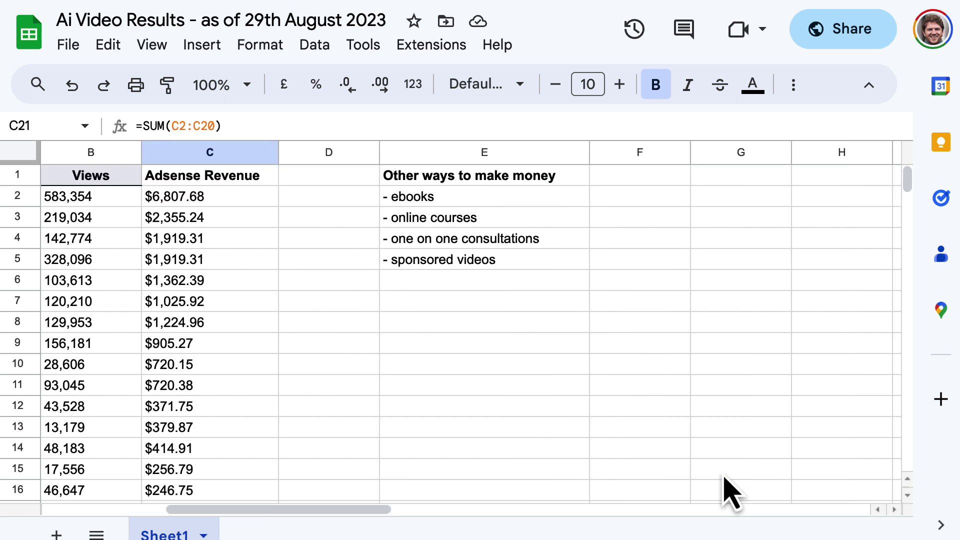
pyautogui.click(564, 183)
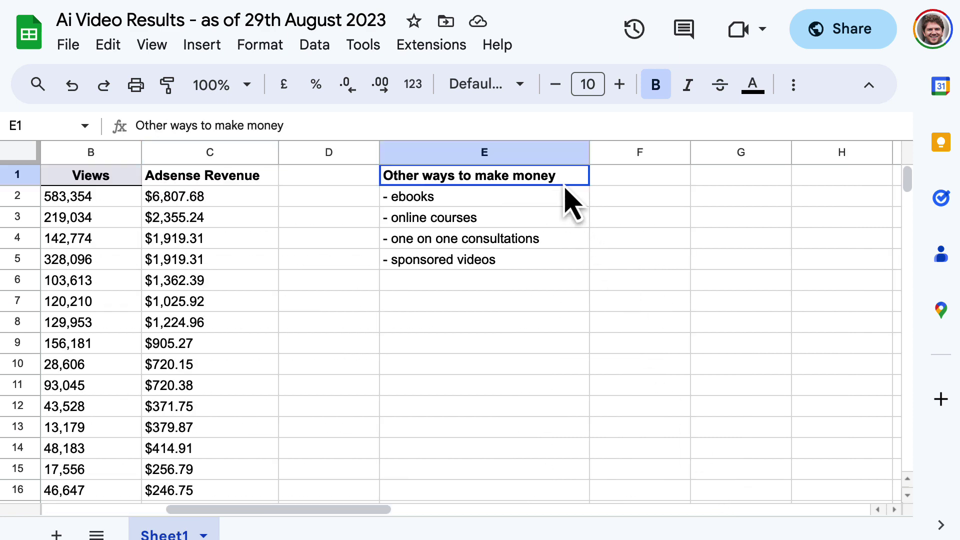
pyautogui.moveTo(569, 207); pyautogui.dragTo(571, 269)
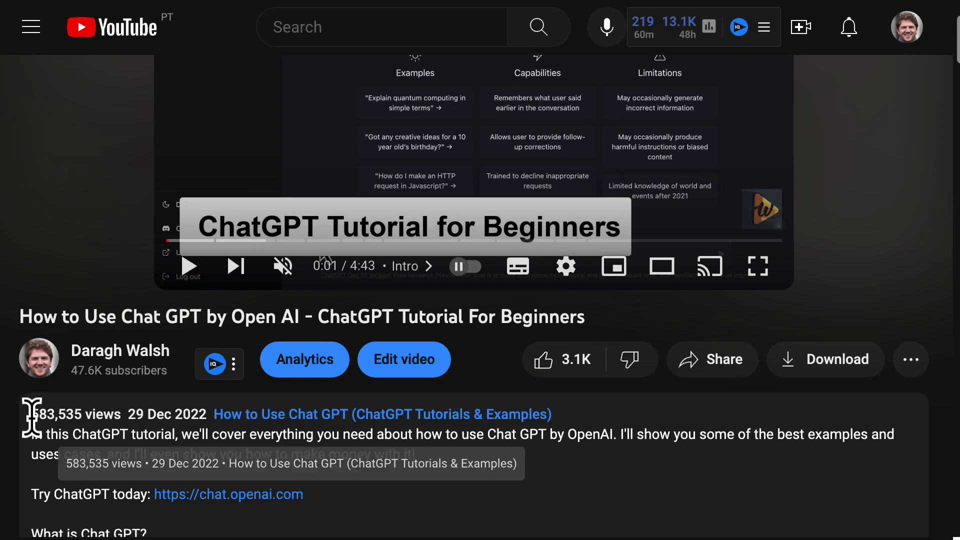
# - Select the '583,535 views' text on the ChatGPT tutorial for beginners page
pyautogui.moveTo(31, 414); pyautogui.dragTo(119, 413)
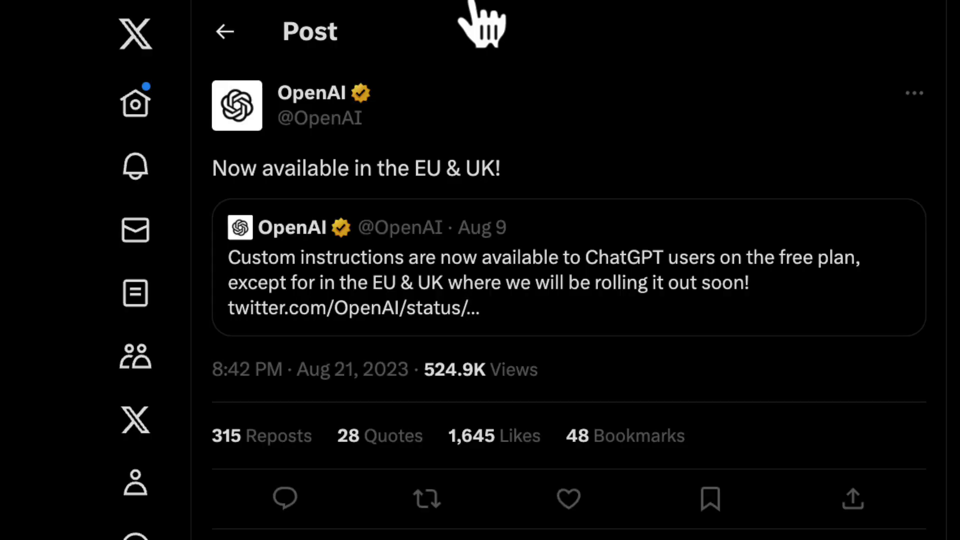
# - Select the '524.9K Views' count on OpenAI's EU & UK custom instructions post
pyautogui.moveTo(420, 369); pyautogui.dragTo(559, 371)
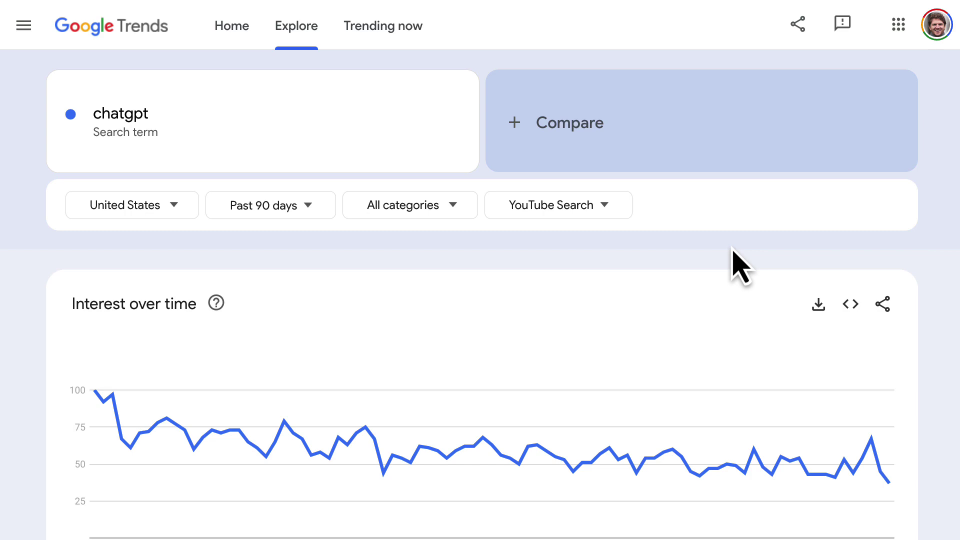
# - Scroll down to the chatgpt sub-region and related topics and queries panels
pyautogui.scroll(-10, 765, 300)
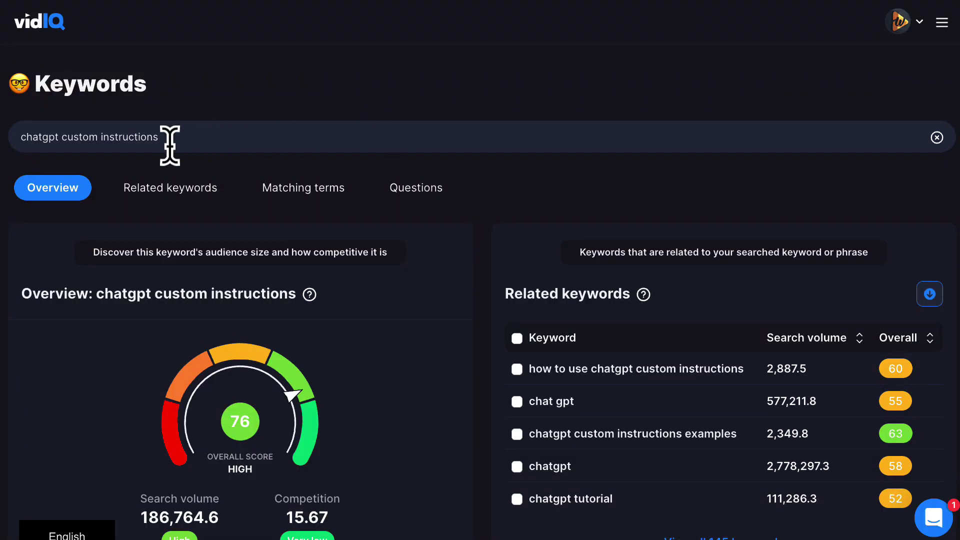
pyautogui.click(169, 145)
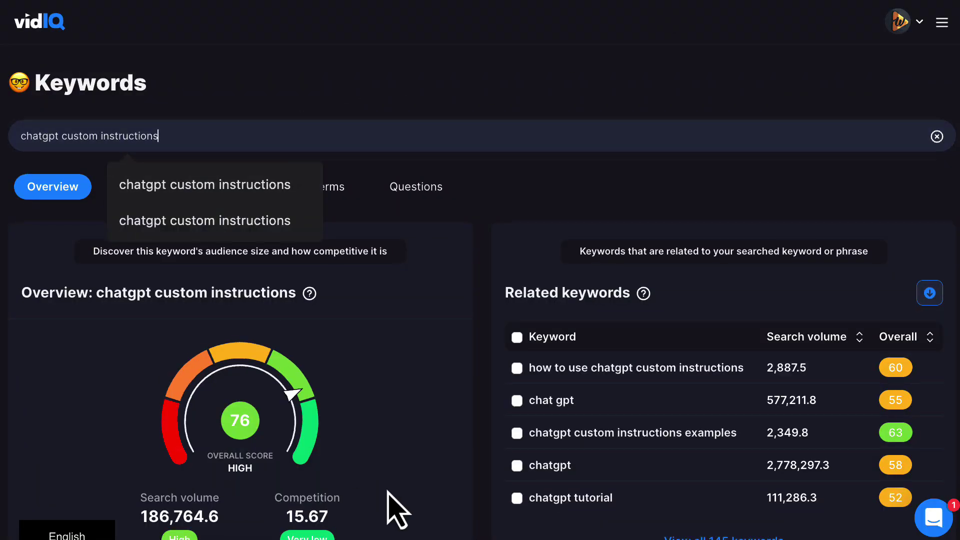
pyautogui.scroll(-2, 395, 508)
pyautogui.click(316, 482)
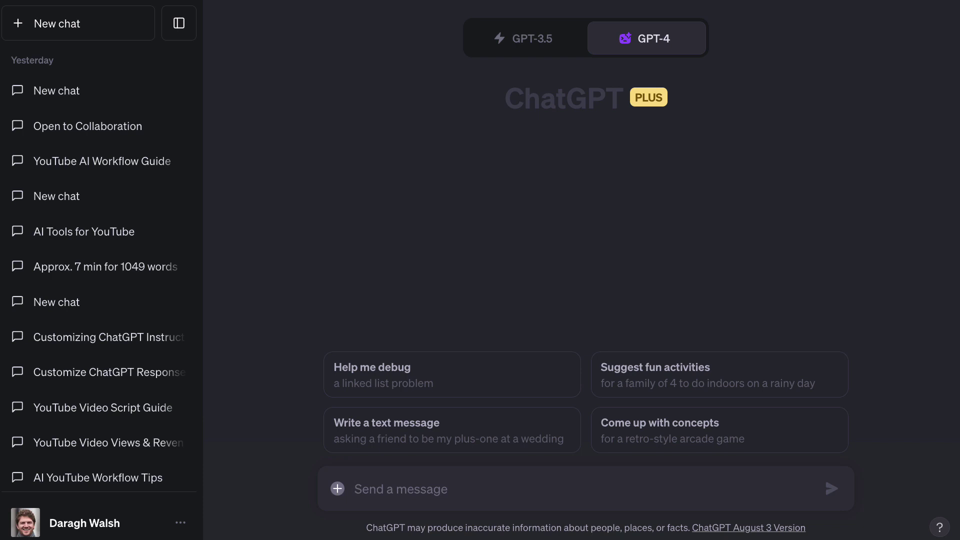
pyautogui.click(55, 524)
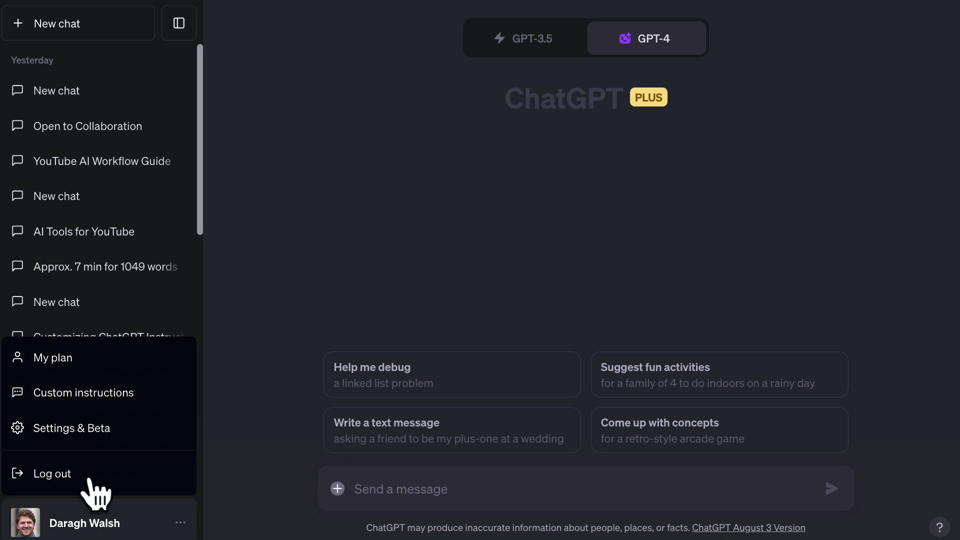
pyautogui.click(111, 394)
pyautogui.scroll(-2, 515, 383)
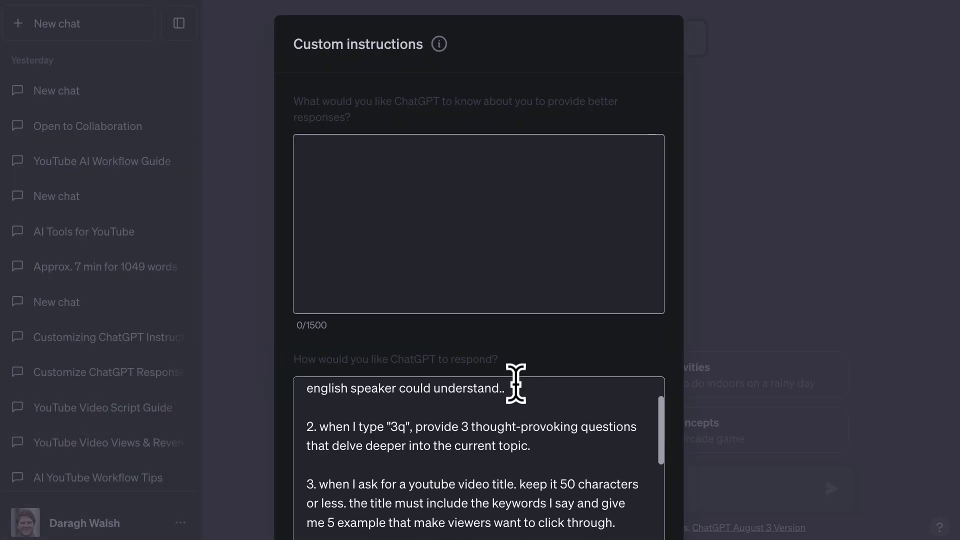
pyautogui.scroll(-3, 682, 306)
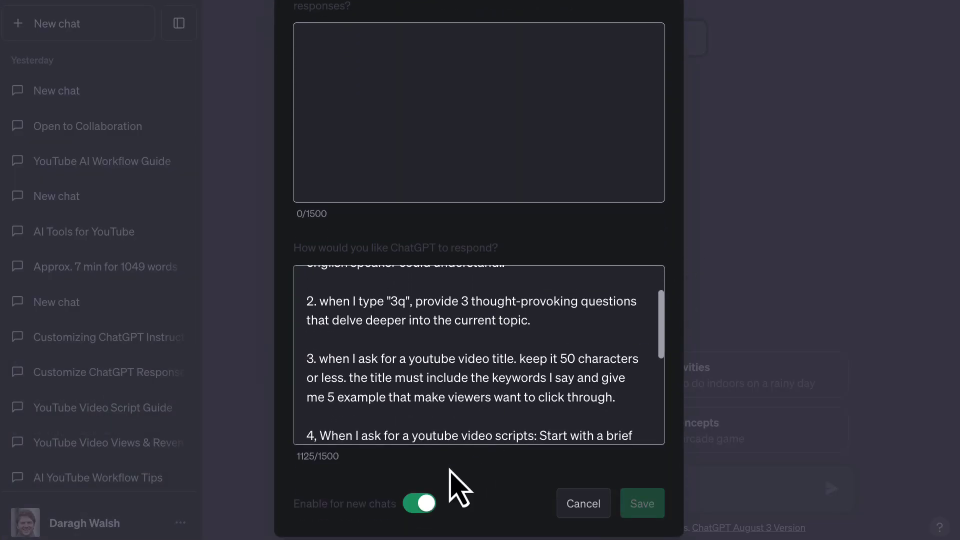
pyautogui.click(422, 504)
pyautogui.click(422, 503)
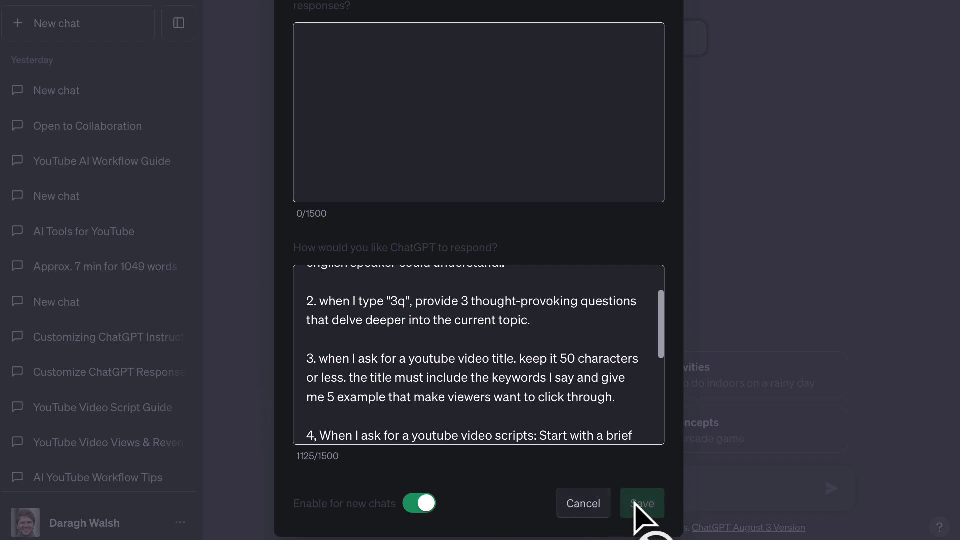
pyautogui.click(747, 375)
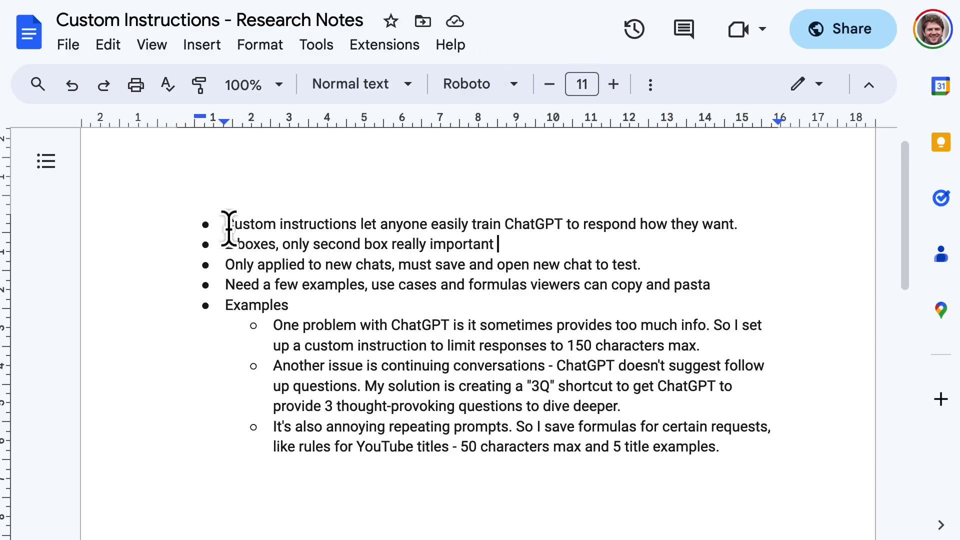
# - Highlight every bullet note from the first bullet to the last sub-bullet
pyautogui.moveTo(225, 223); pyautogui.dragTo(726, 445)
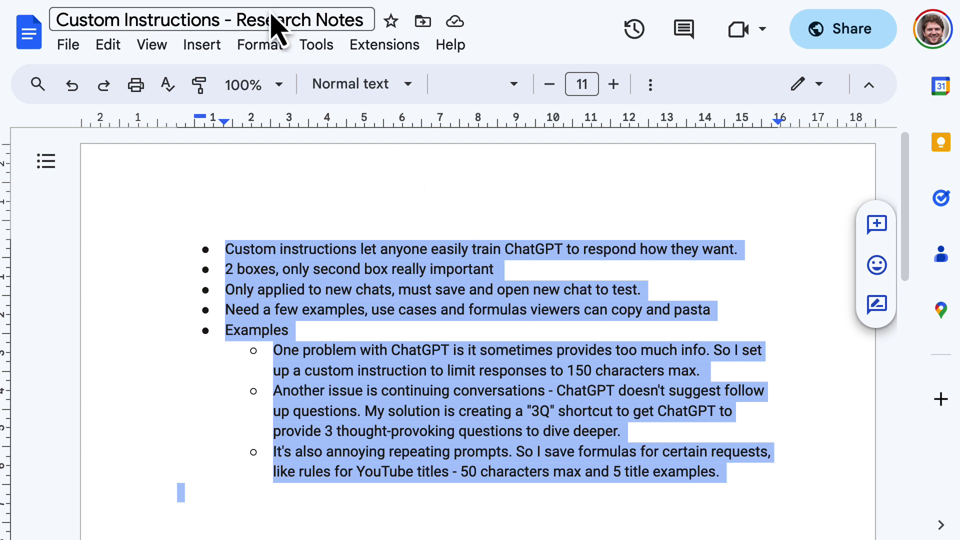
# - In ChatGPT's custom instructions, select rule 3 on 50-character YouTube titles with 5 examples
pyautogui.click(257, 5)
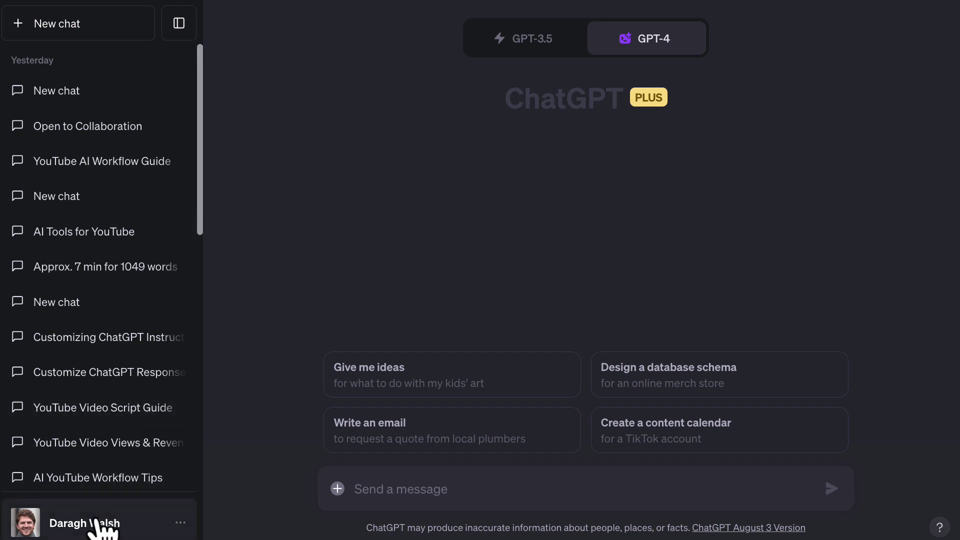
pyautogui.click(103, 521)
pyautogui.click(126, 393)
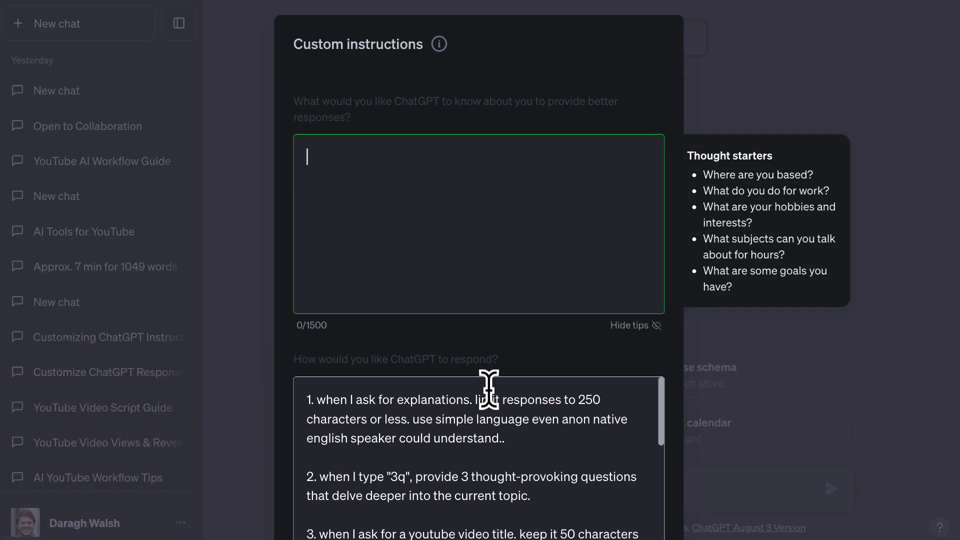
pyautogui.scroll(-2, 503, 400)
pyautogui.moveTo(306, 423); pyautogui.dragTo(618, 470)
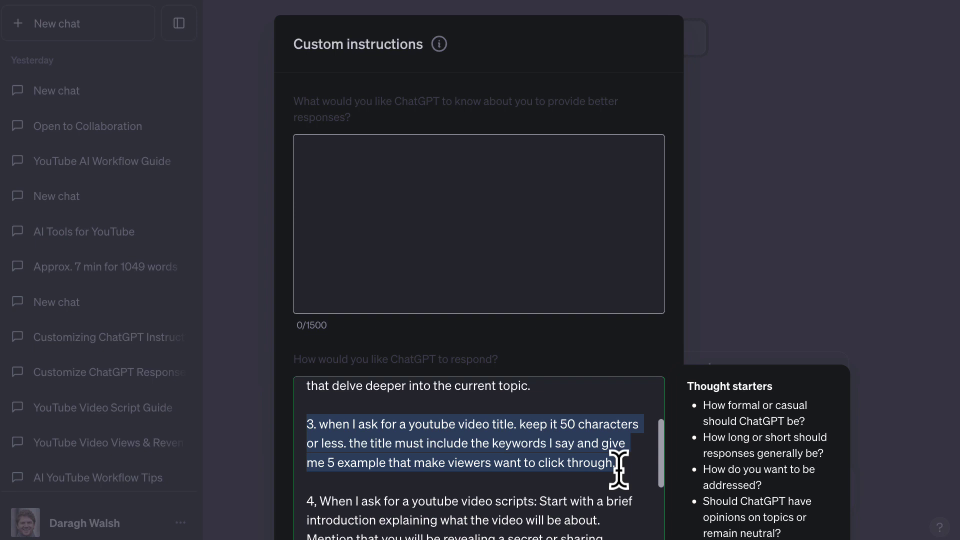
pyautogui.scroll(1, 619, 470)
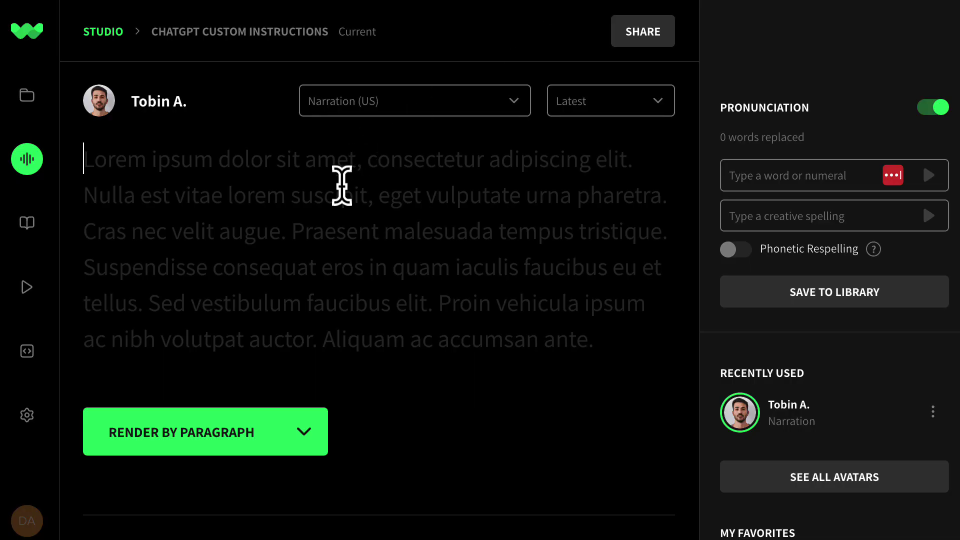
# - Paste the intro paragraphs, render them by paragraph, and move the Camtasia clip to Track 2
pyautogui.hotkey('ctrl', 'v')
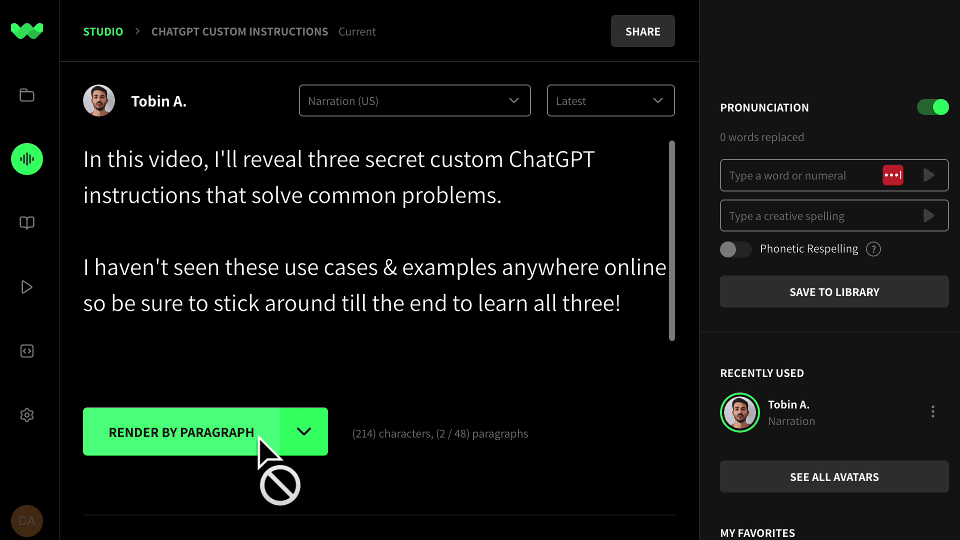
pyautogui.click(260, 440)
pyautogui.scroll(-6, 467, 376)
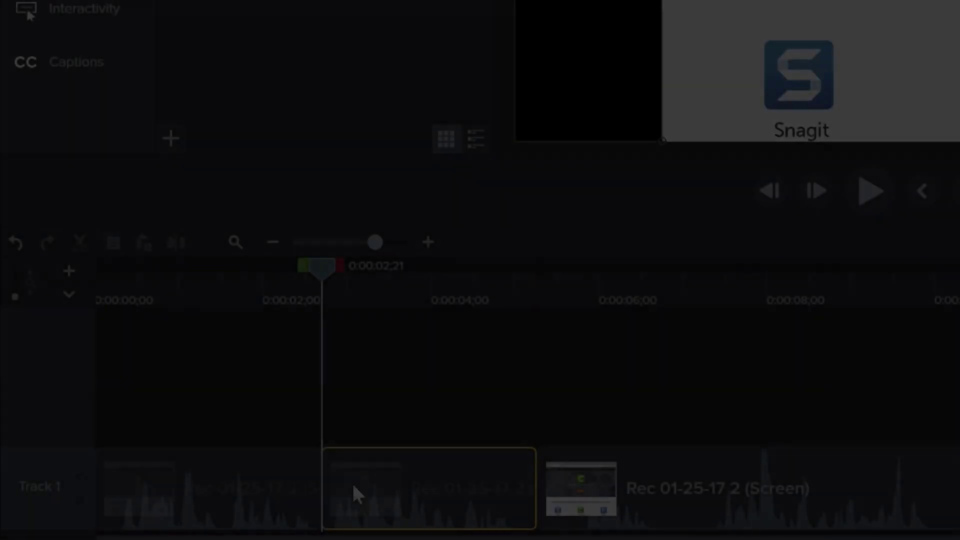
pyautogui.moveTo(353, 493); pyautogui.dragTo(348, 425)
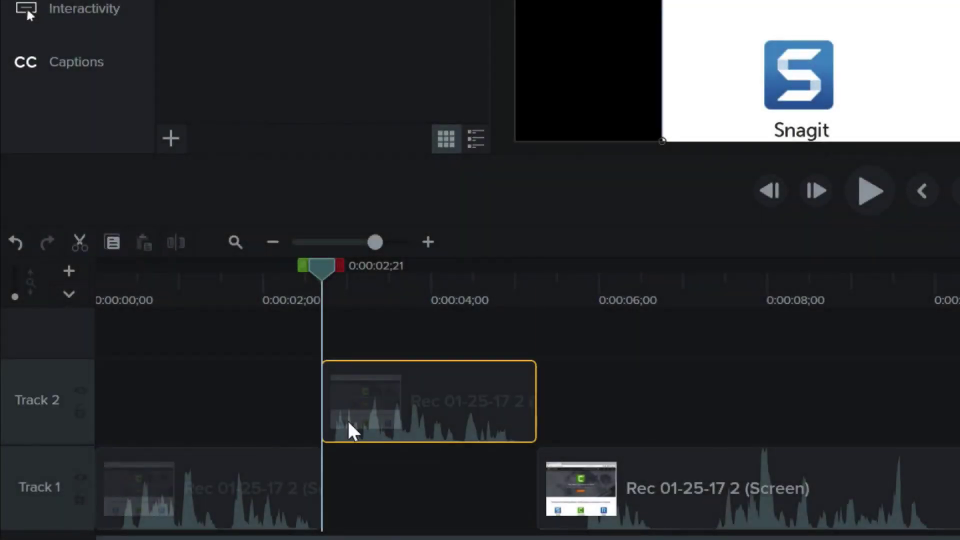